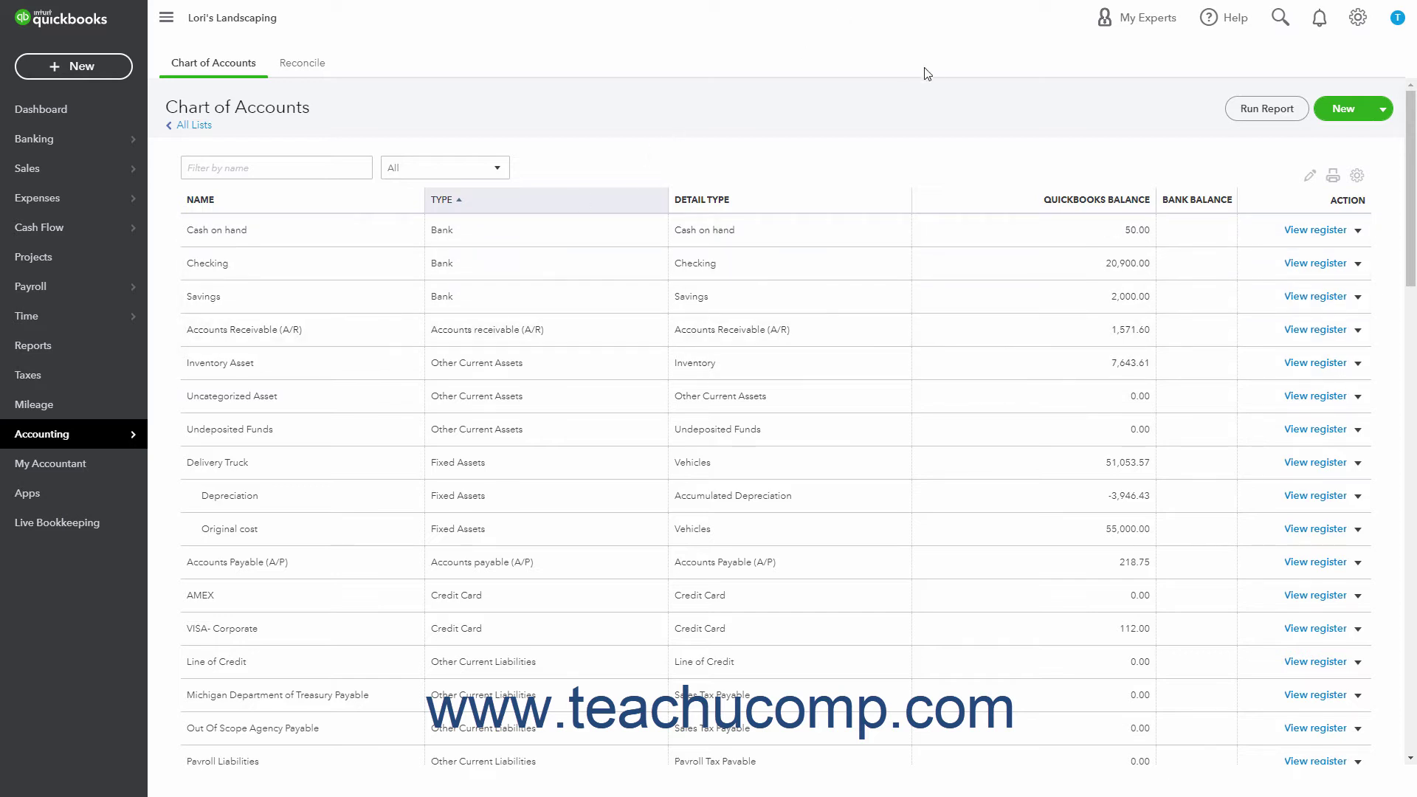
From the Chart of Accounts, start a new account of type Other Current Assets
left_click(1348, 23)
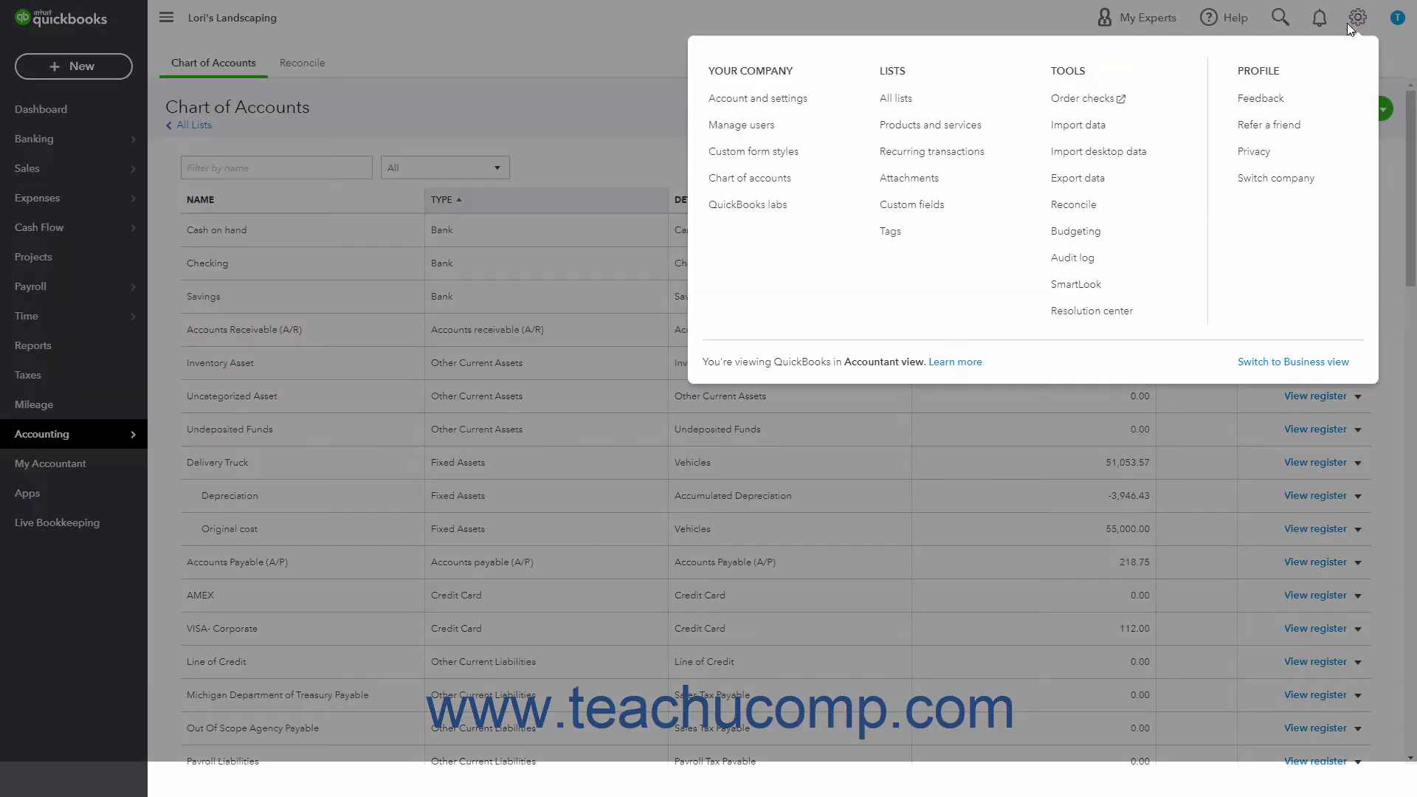
left_click(803, 180)
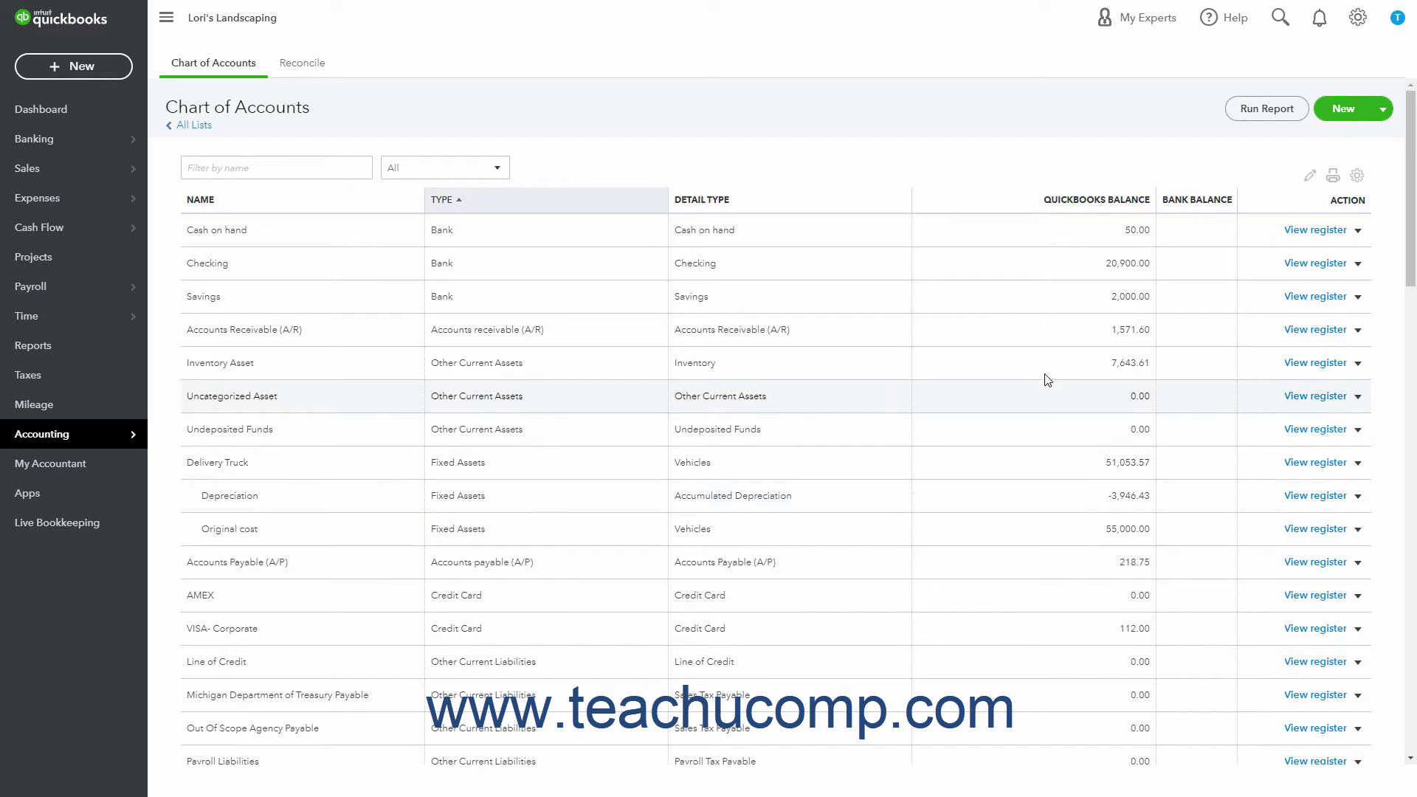
left_click(1343, 111)
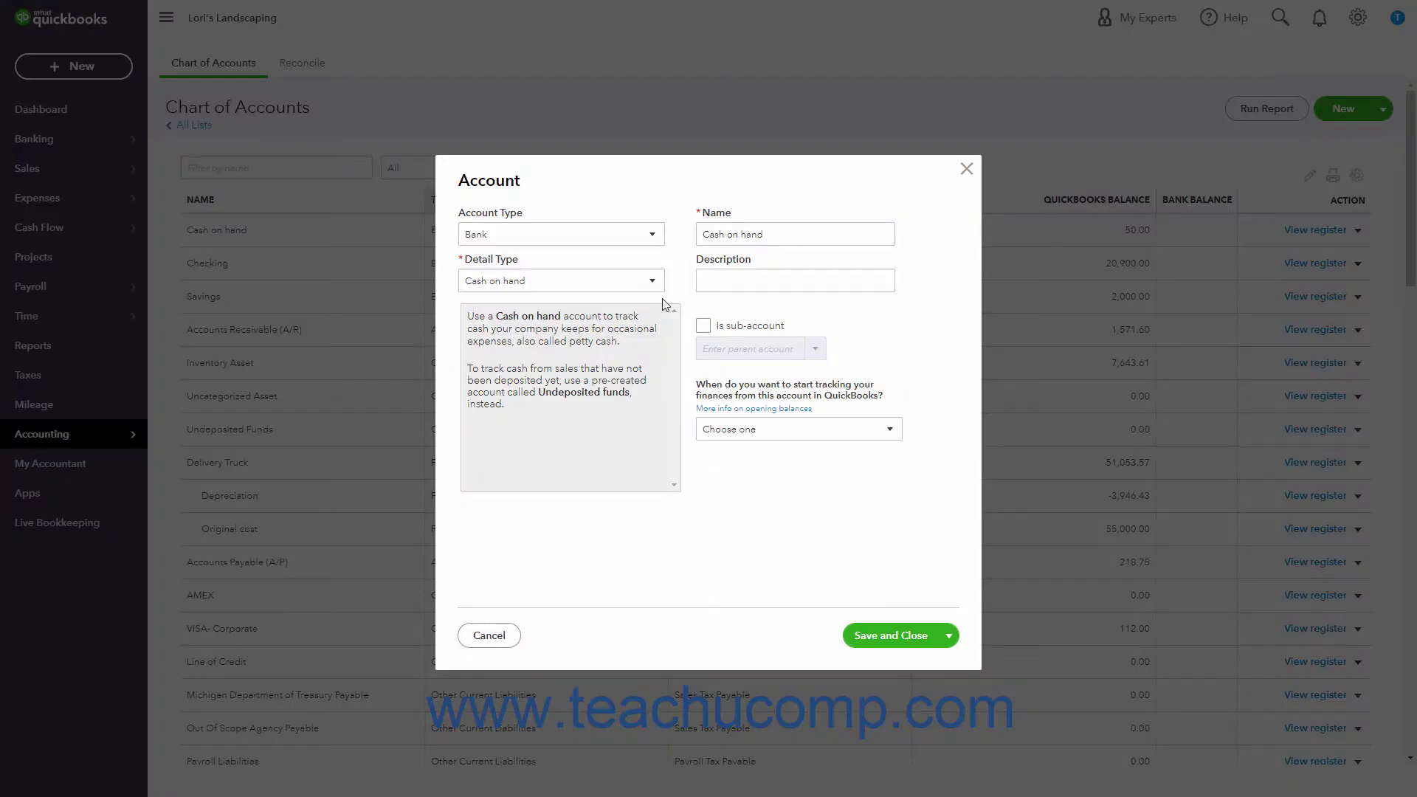
left_click(654, 237)
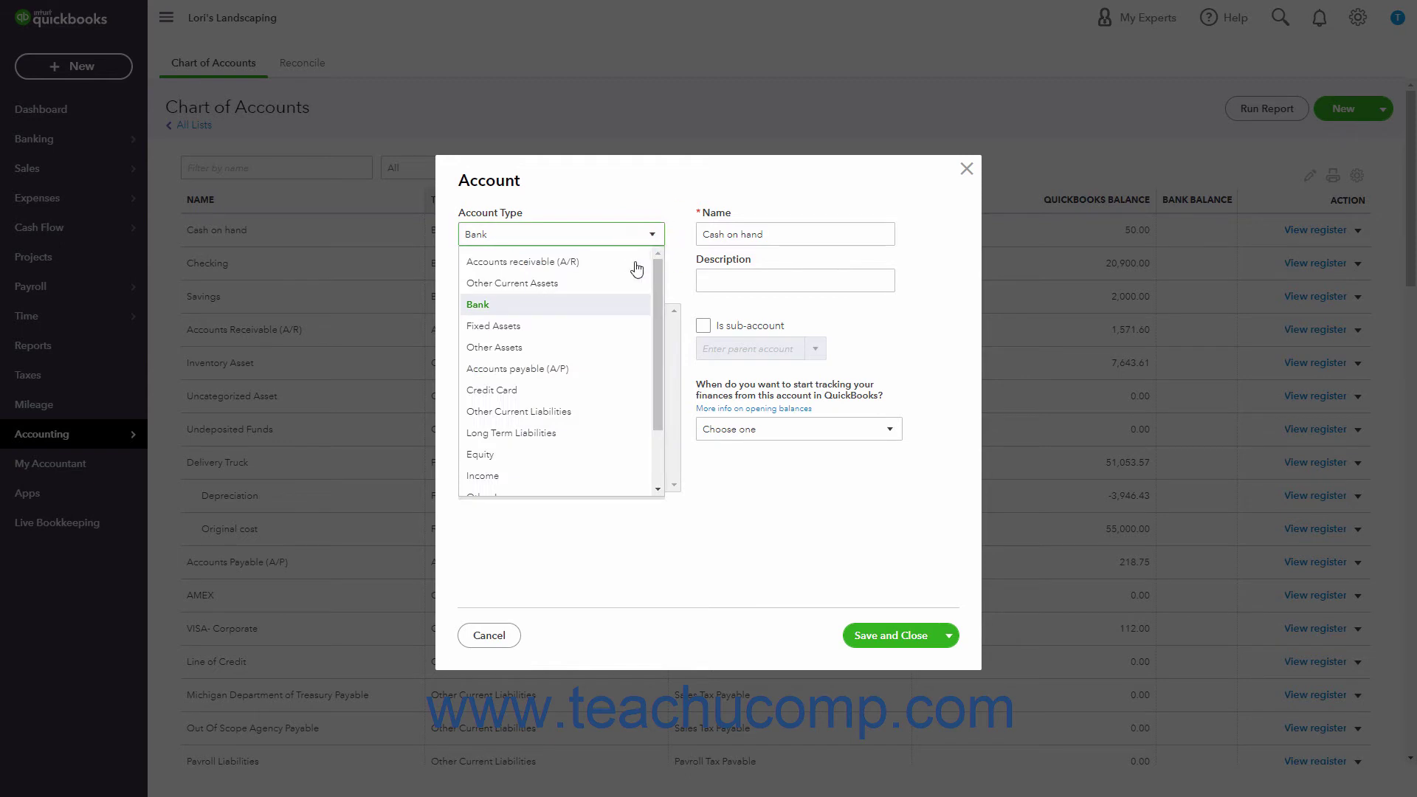
left_click(622, 282)
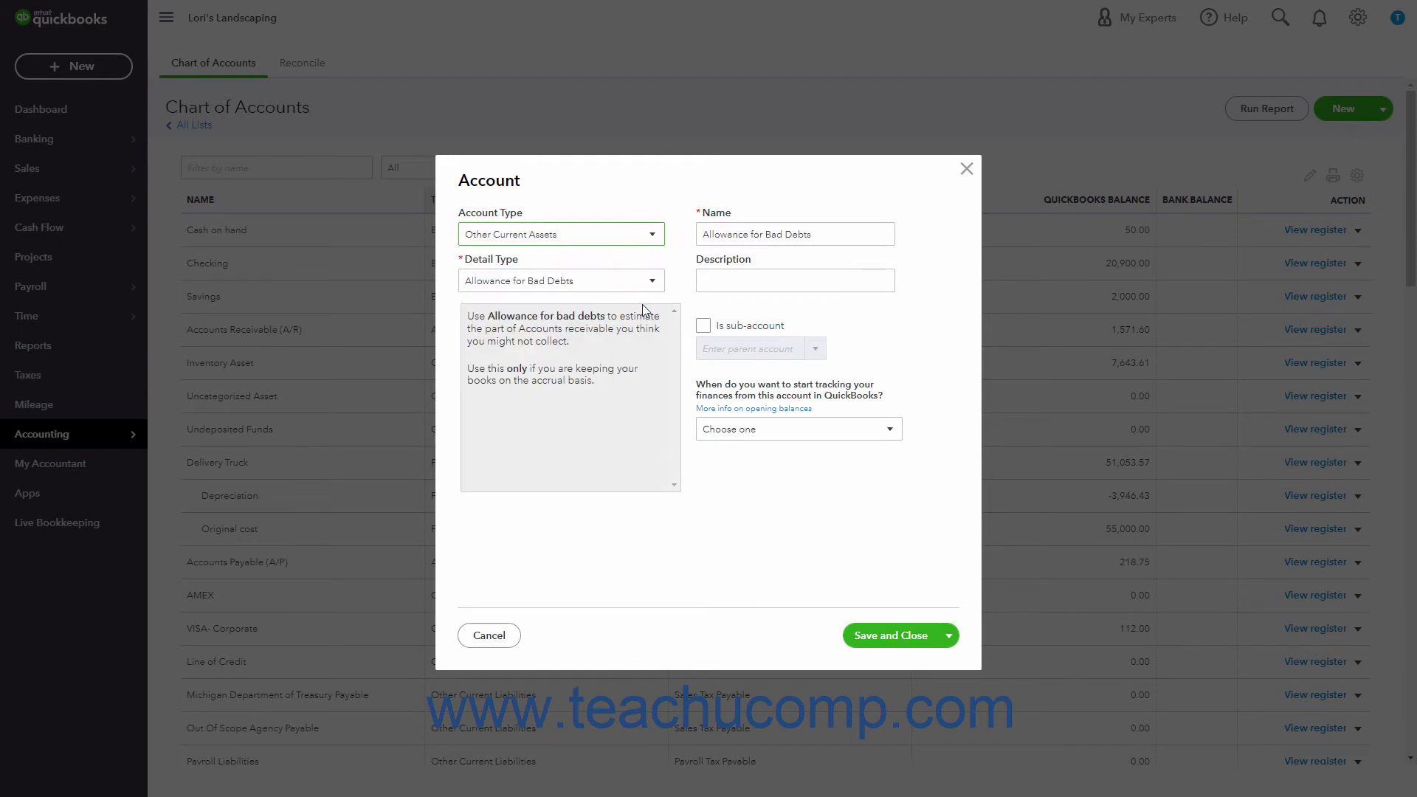
Choose the Prepaid Expenses detail type, rename the account to Prepaid Rent, and save it
left_click(658, 281)
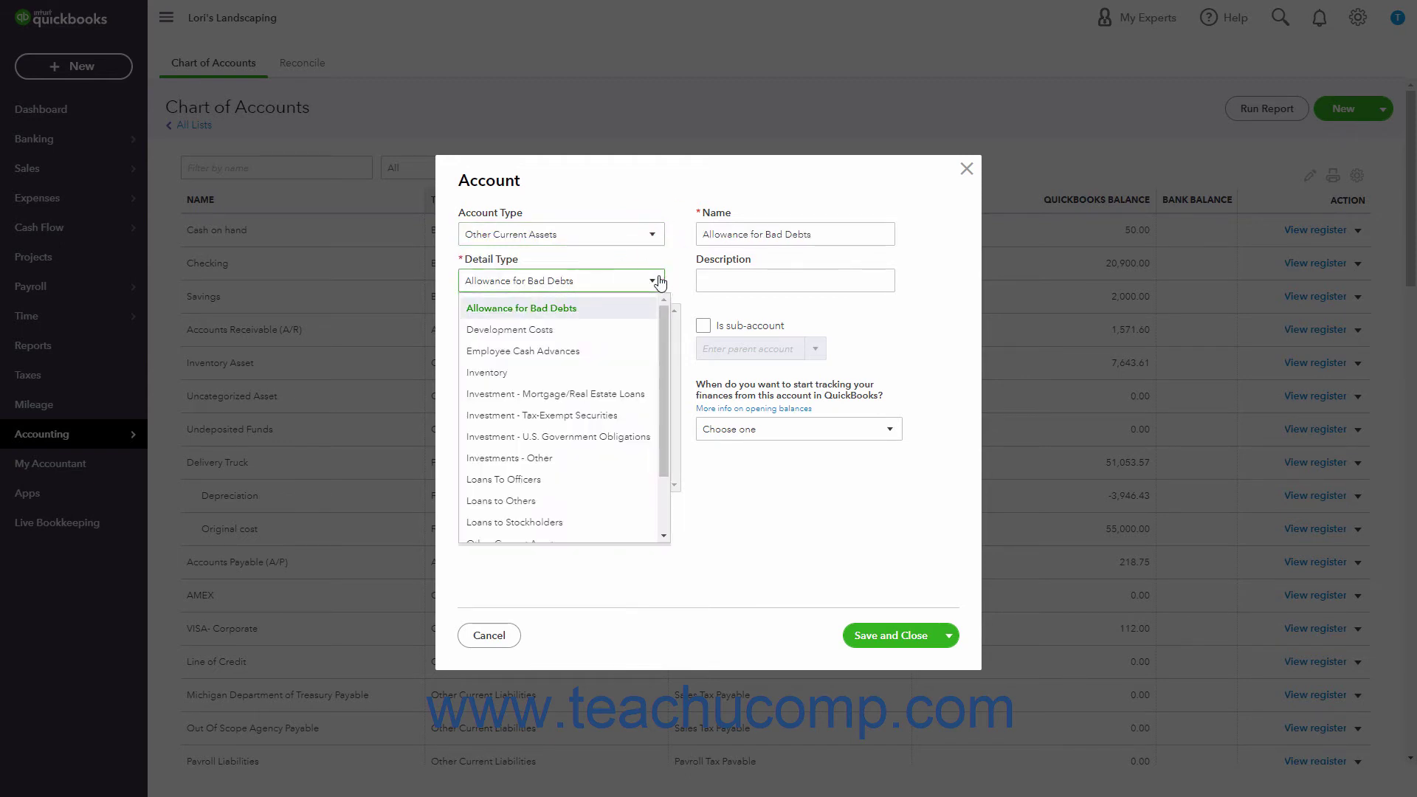
scroll(605, 425, "down", 2)
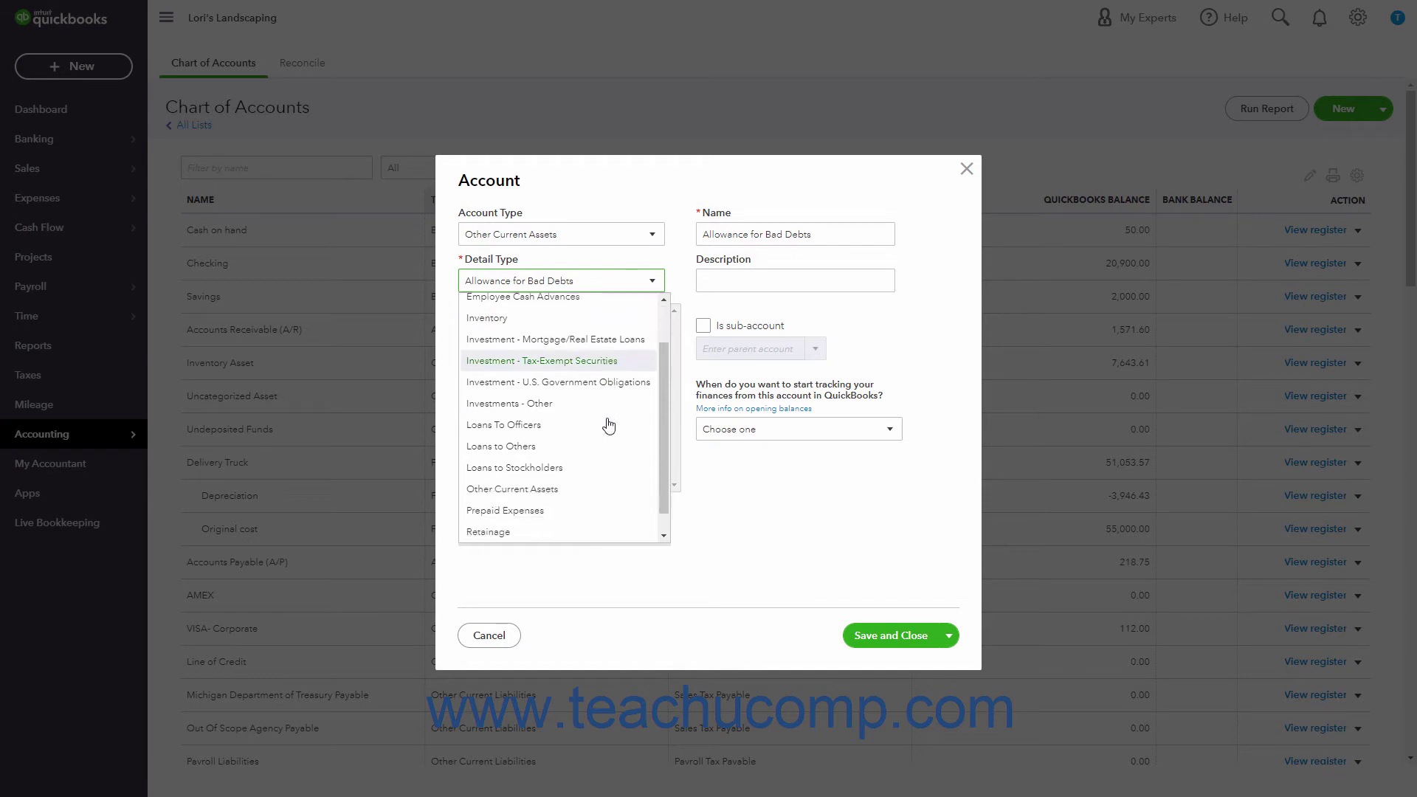
left_click(589, 486)
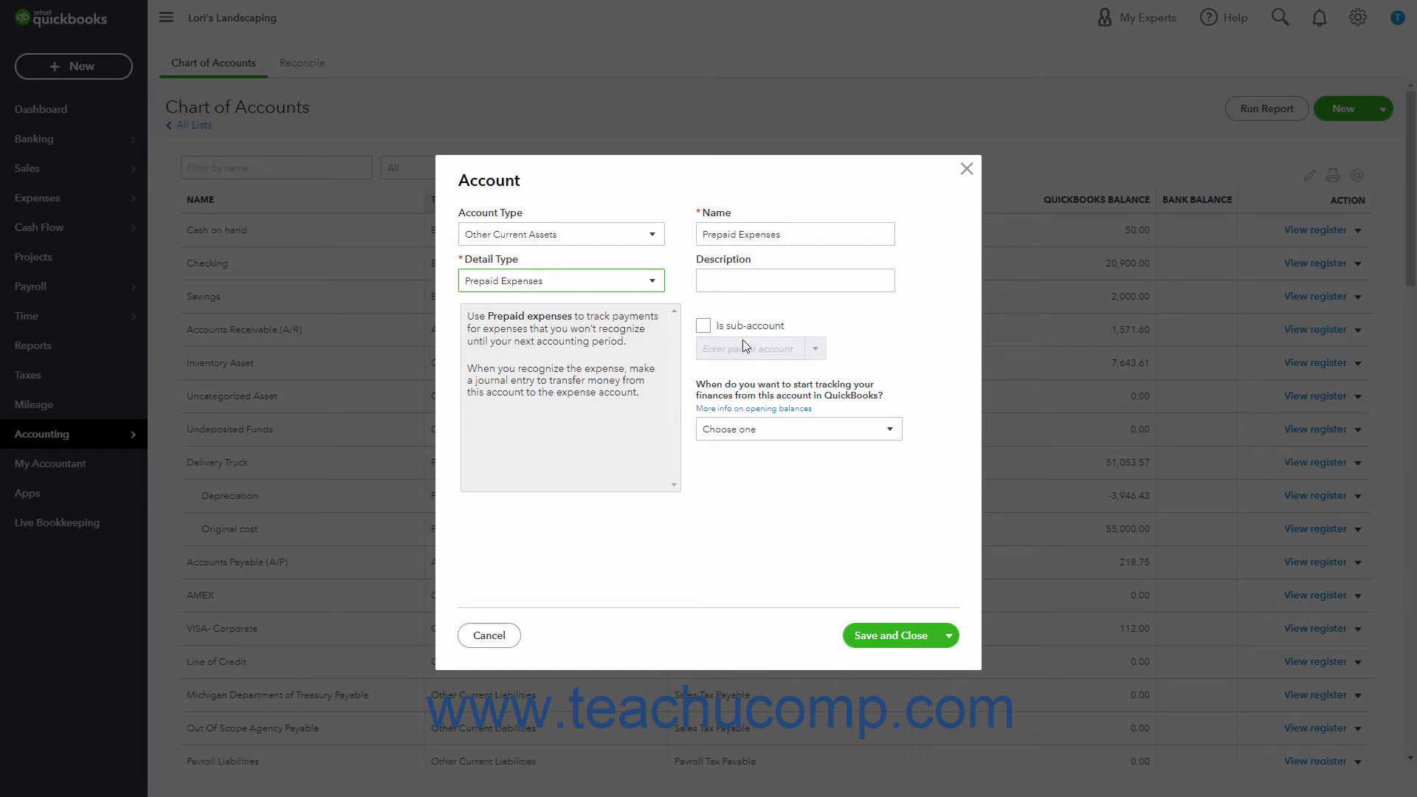
left_click(772, 235)
double_click(772, 235)
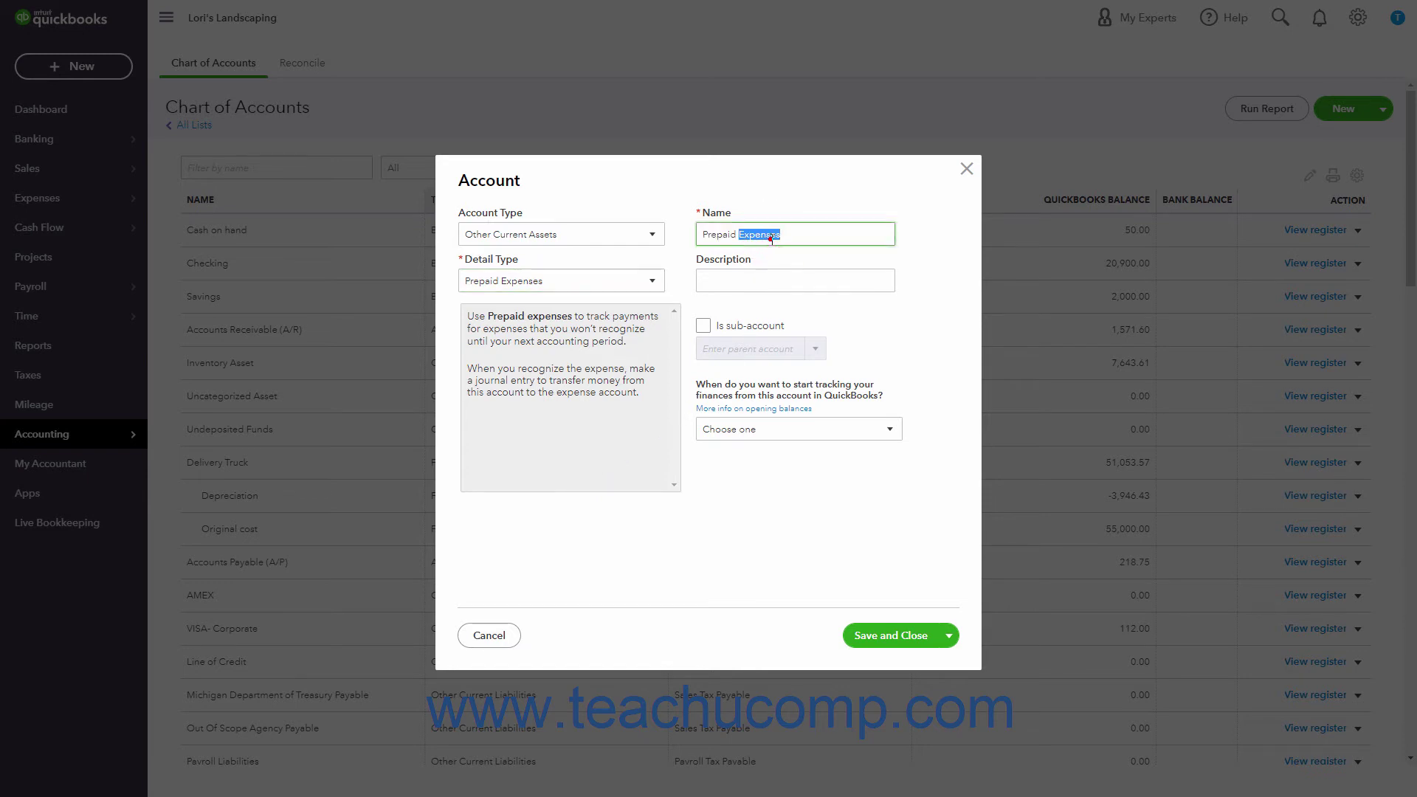
type("Rent")
left_click(924, 638)
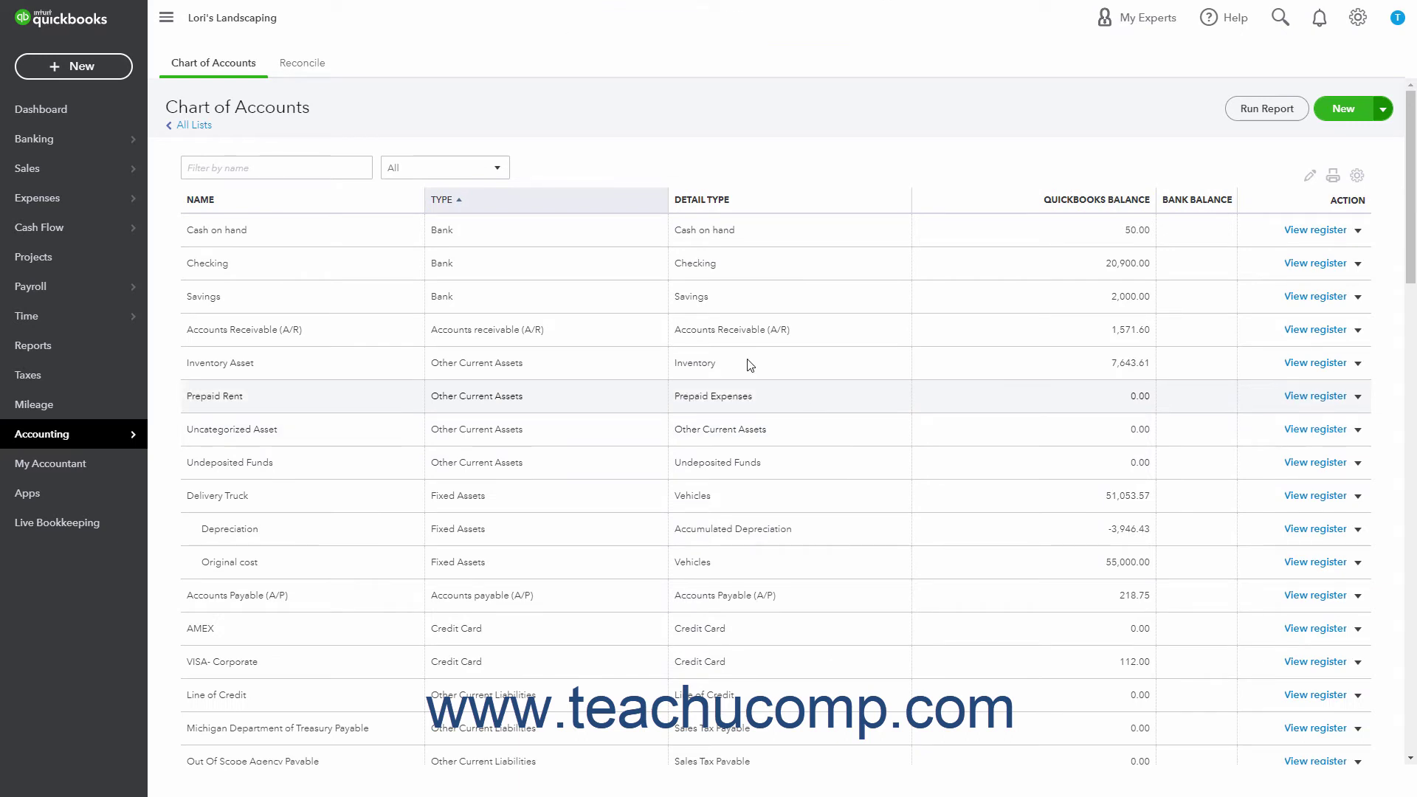
Open a new blank check from the + New menu
left_click(112, 73)
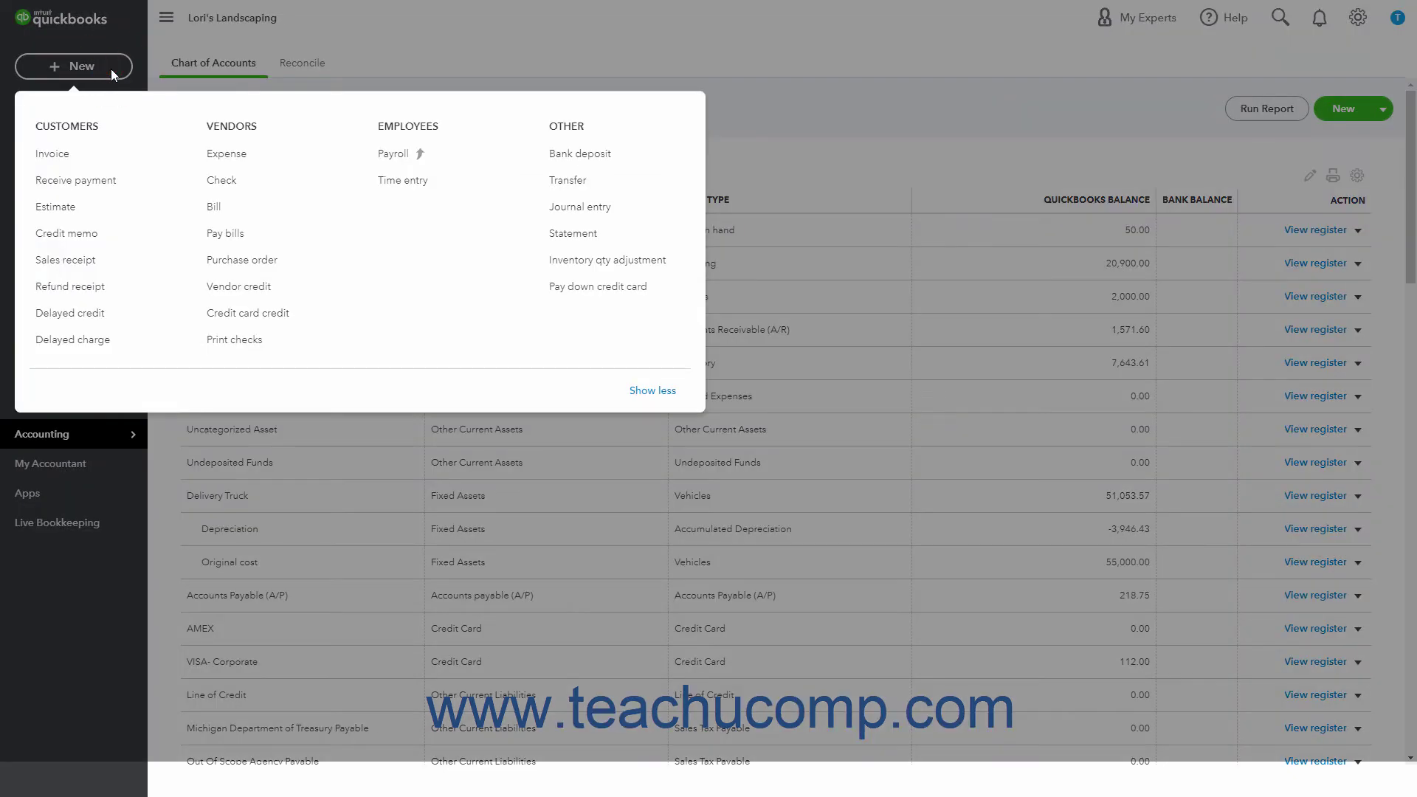
left_click(231, 180)
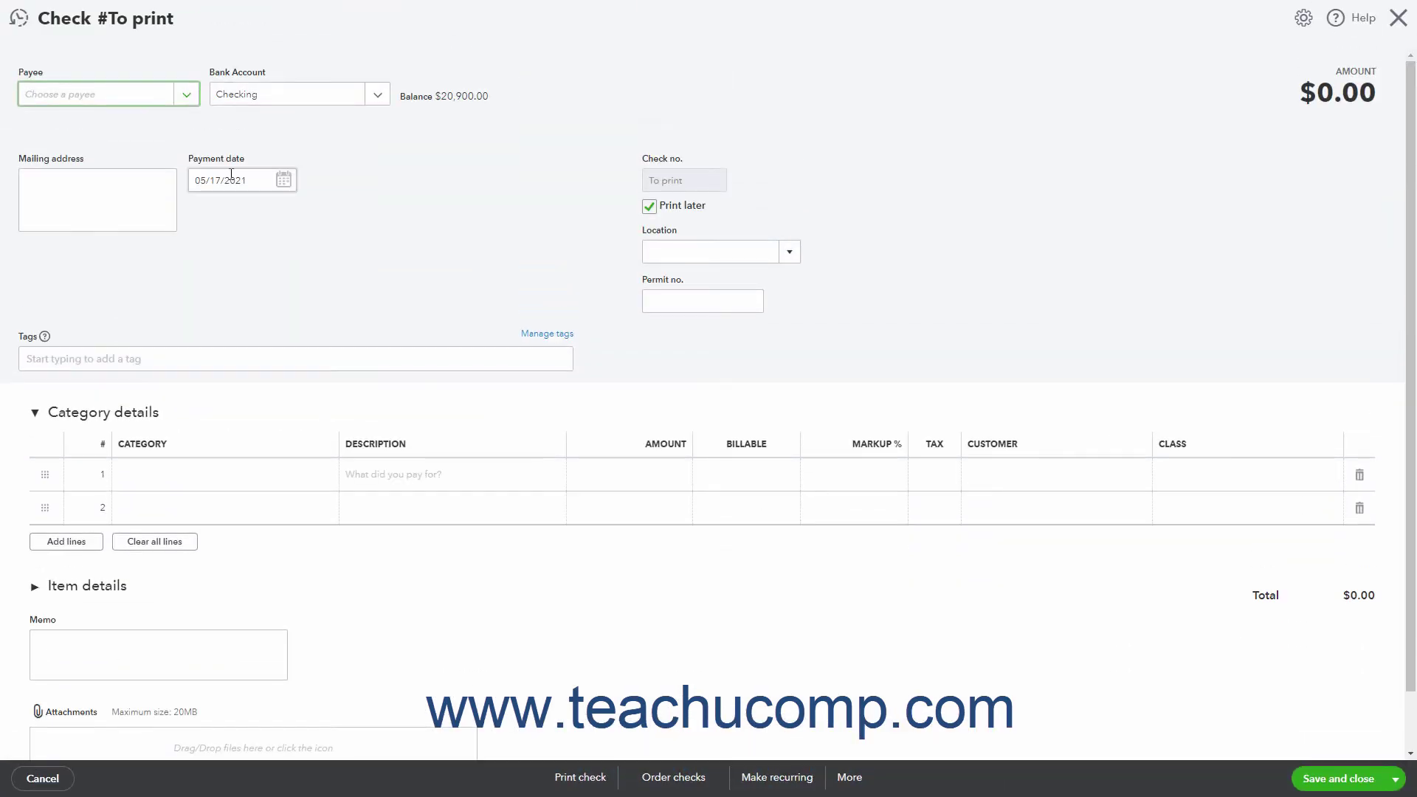
Make the check payable to Larry's Leasing Co
left_click(185, 95)
scroll(171, 255, "down", 1)
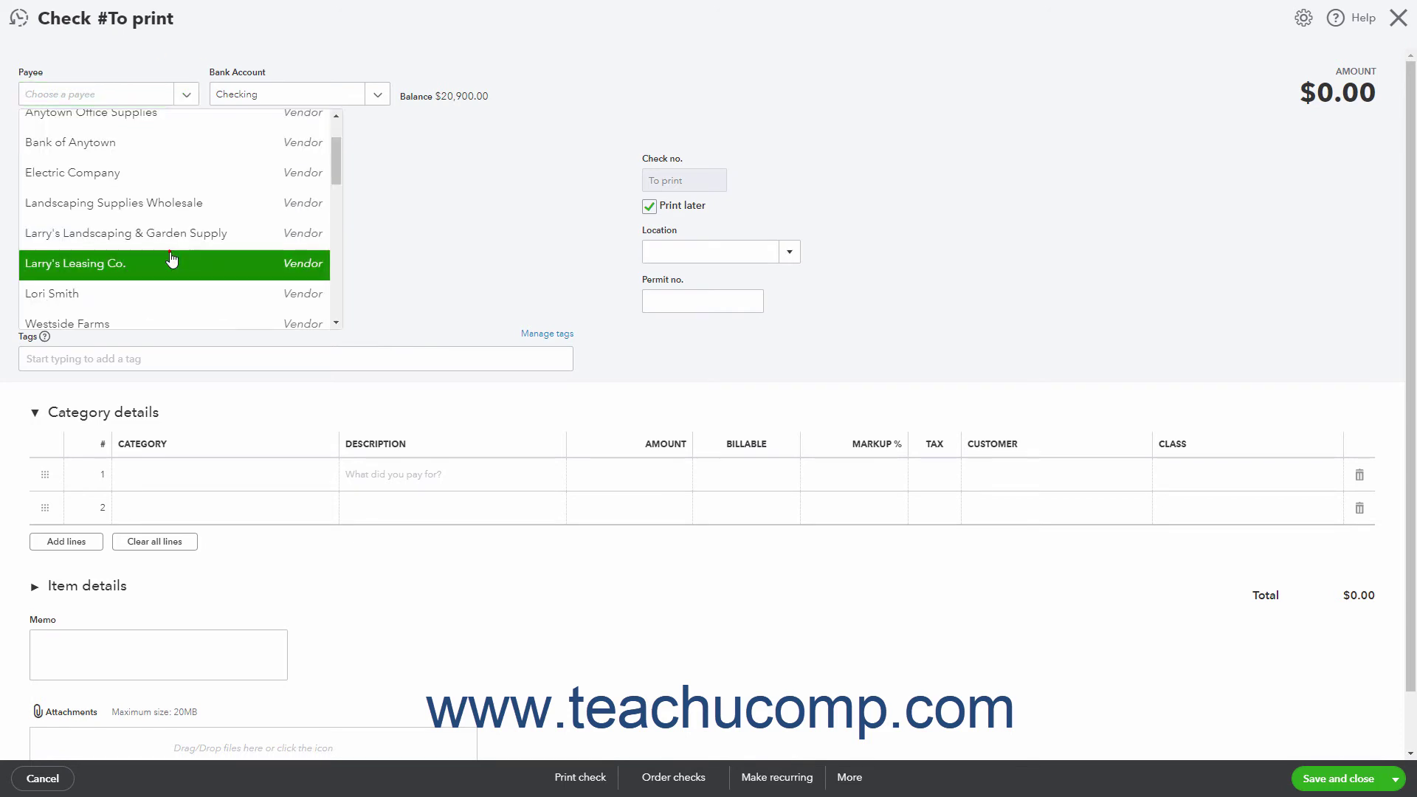
left_click(170, 257)
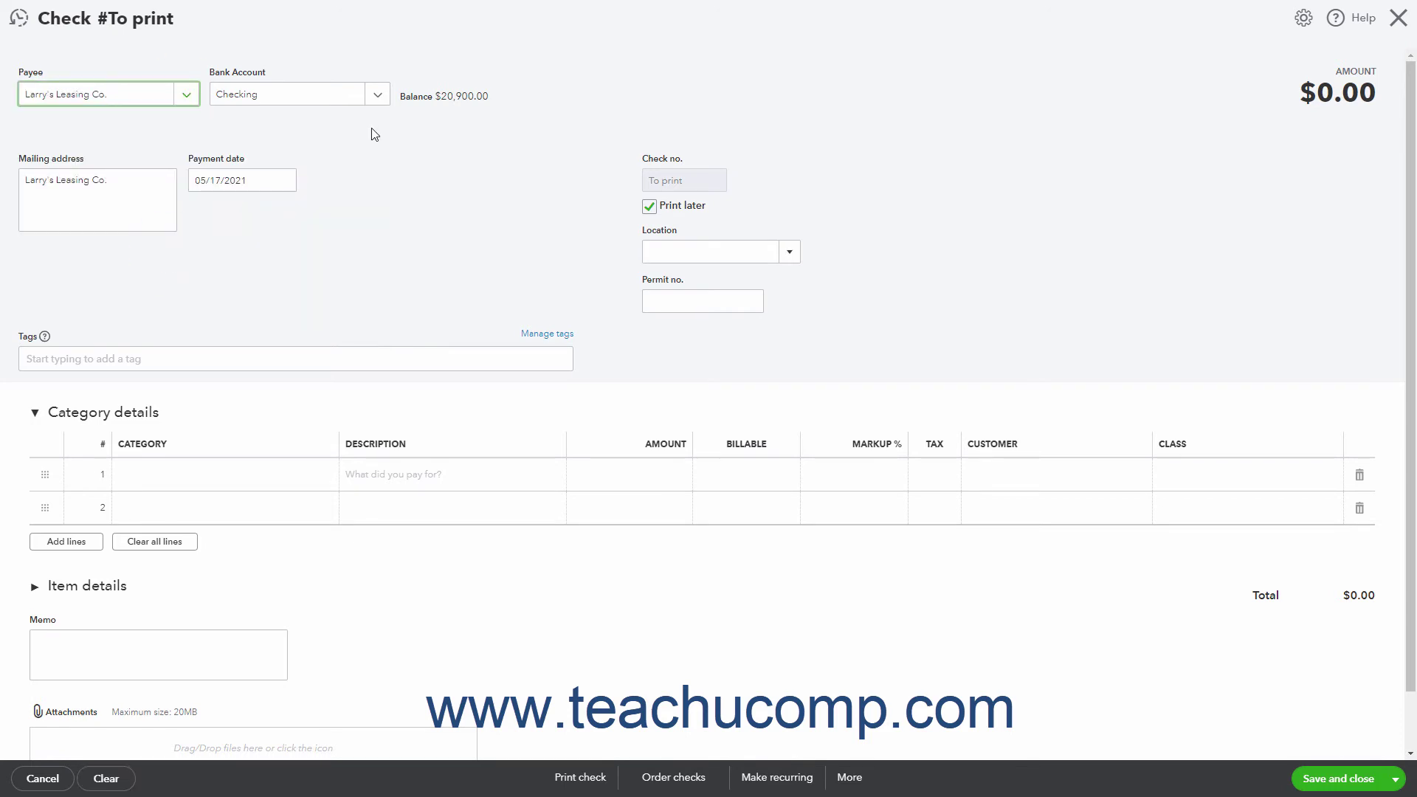
Add a first line charging 5000.00 to Prepaid Rent
left_click(226, 484)
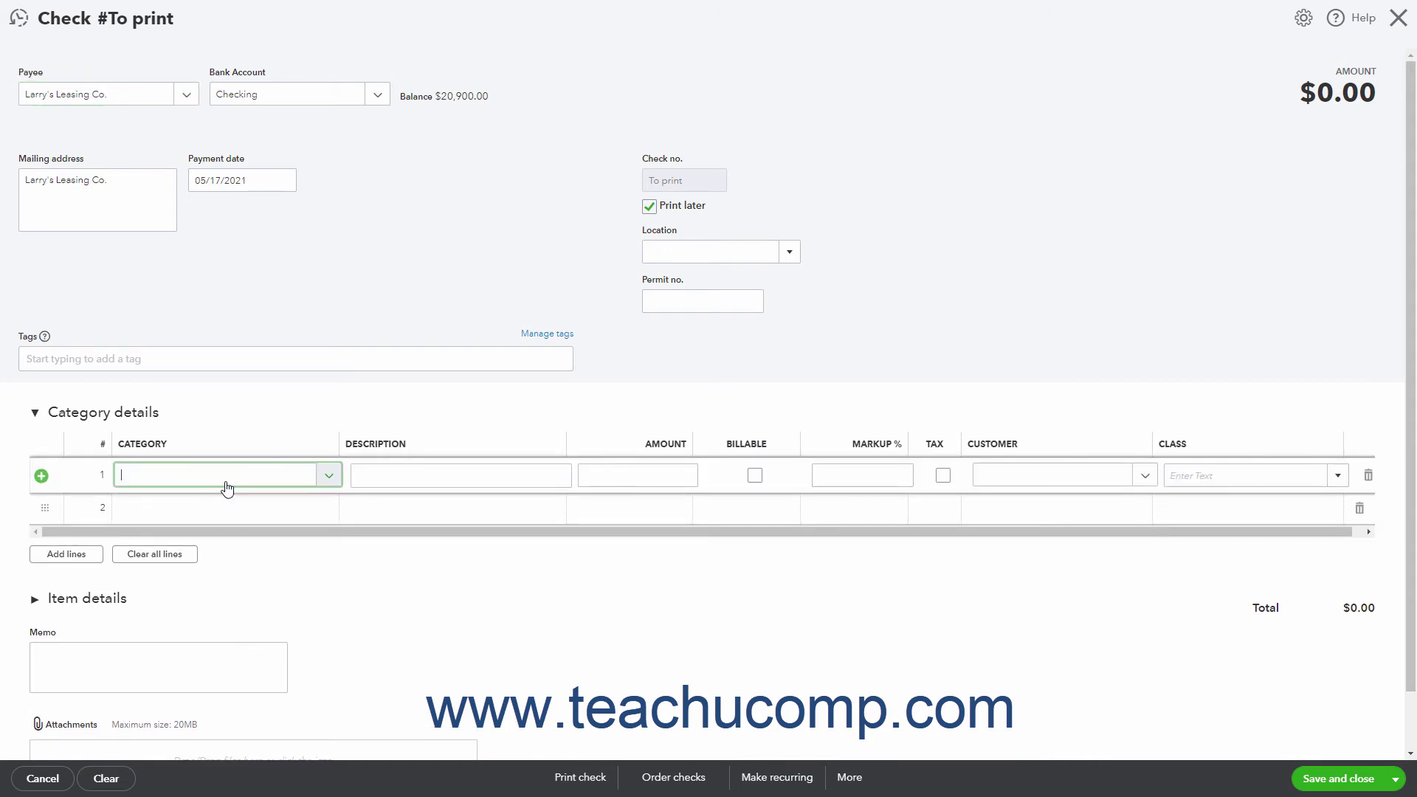
left_click(326, 476)
scroll(305, 578, "down", 10)
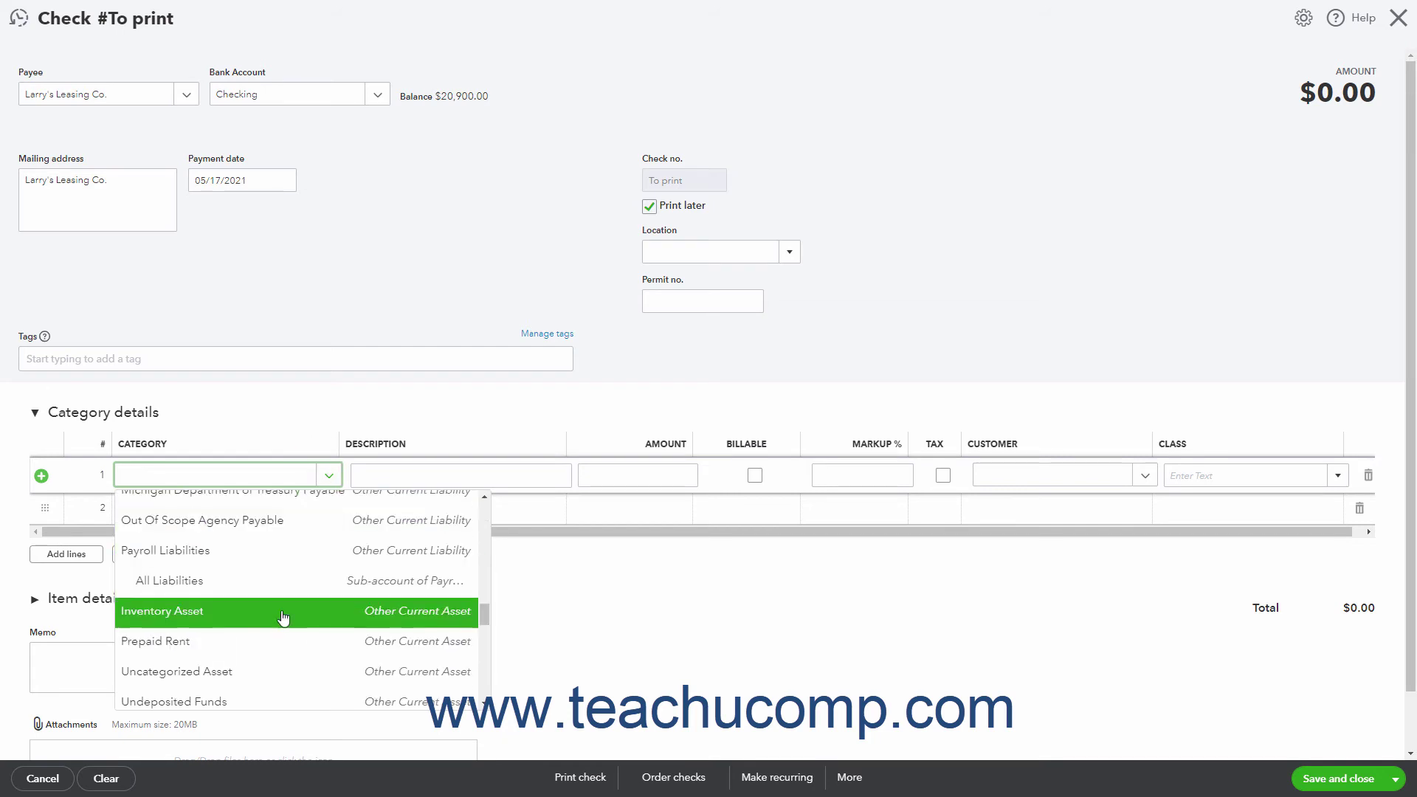
left_click(279, 639)
left_click(654, 471)
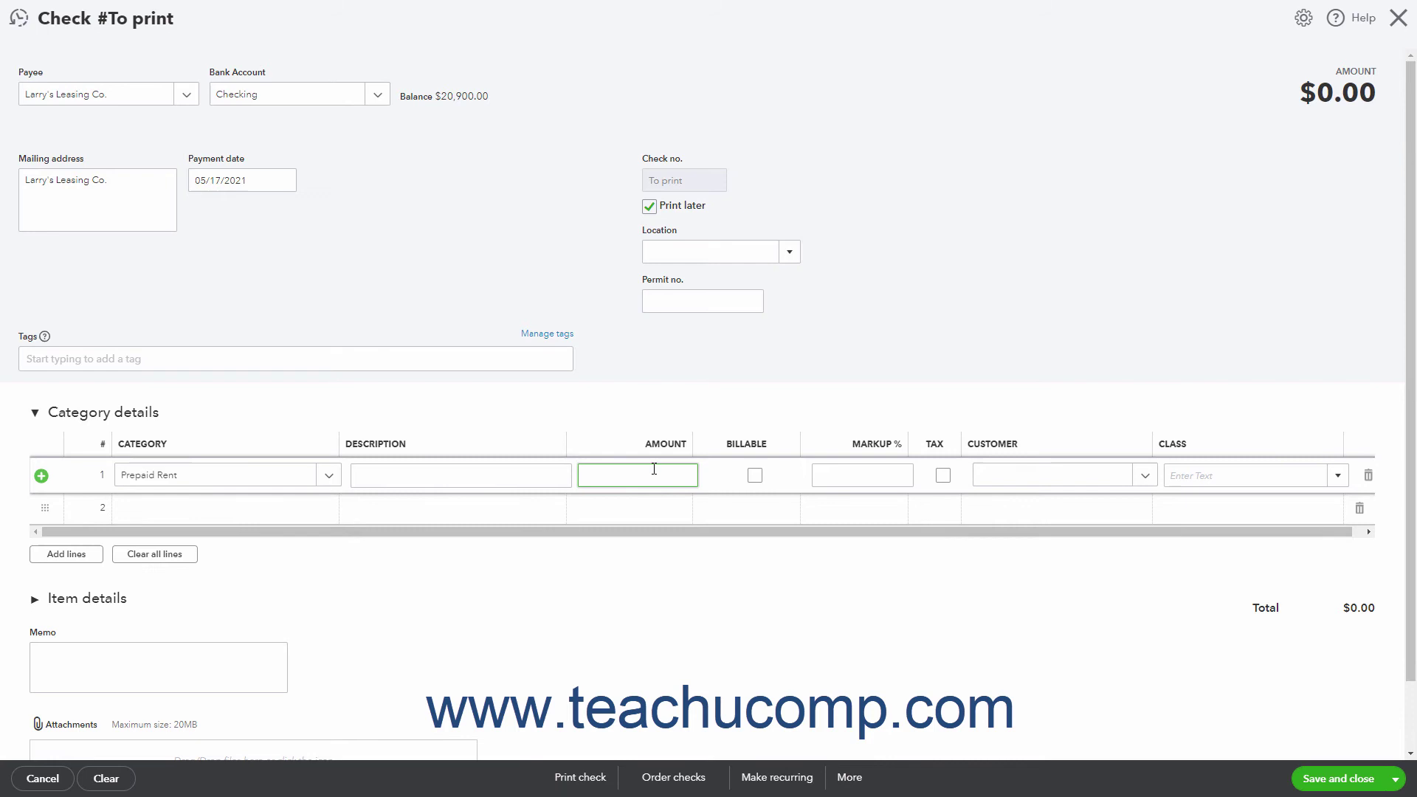
type("5000.00")
Add a second line of 1000.00 to Rent & Lease, then save the $6,000.00 check
left_click(289, 507)
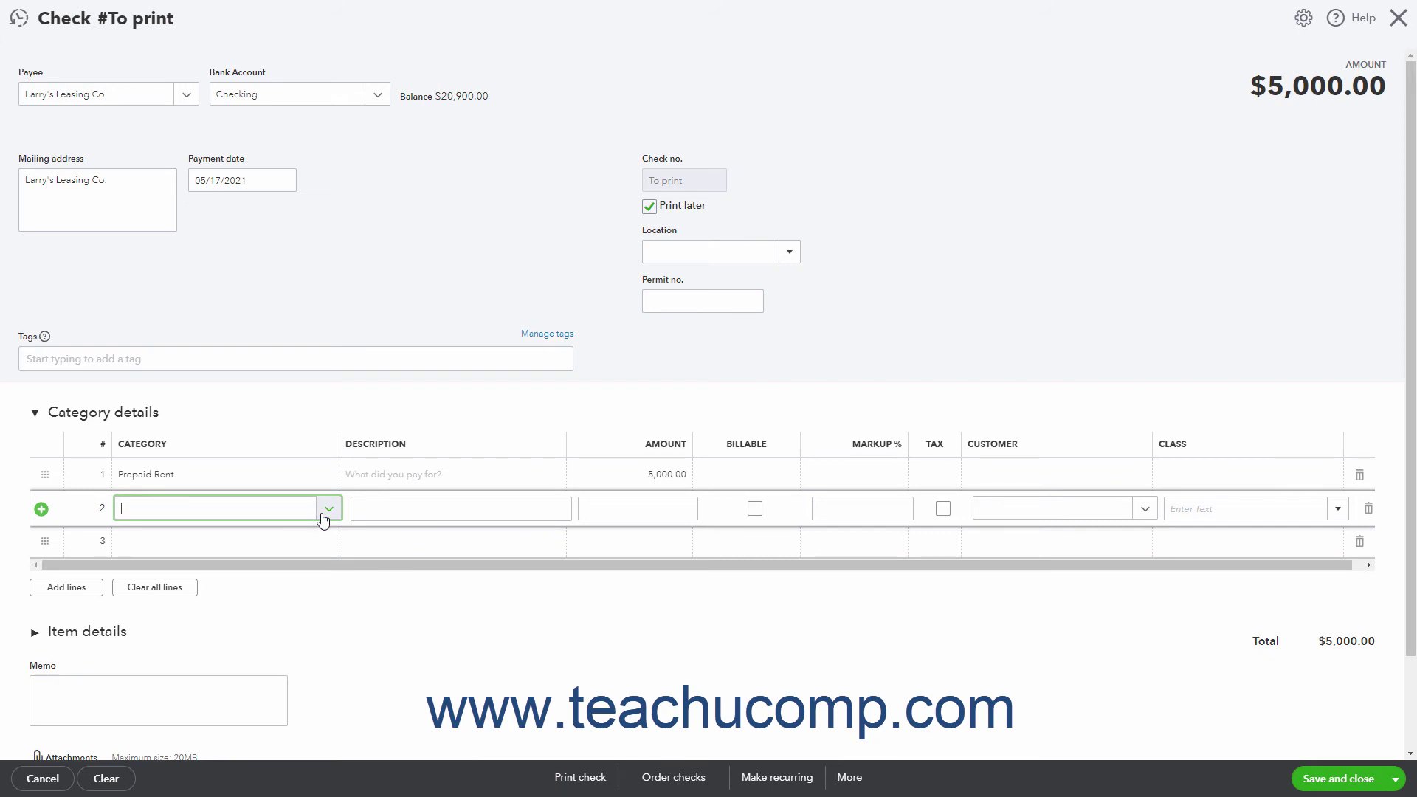
left_click(323, 513)
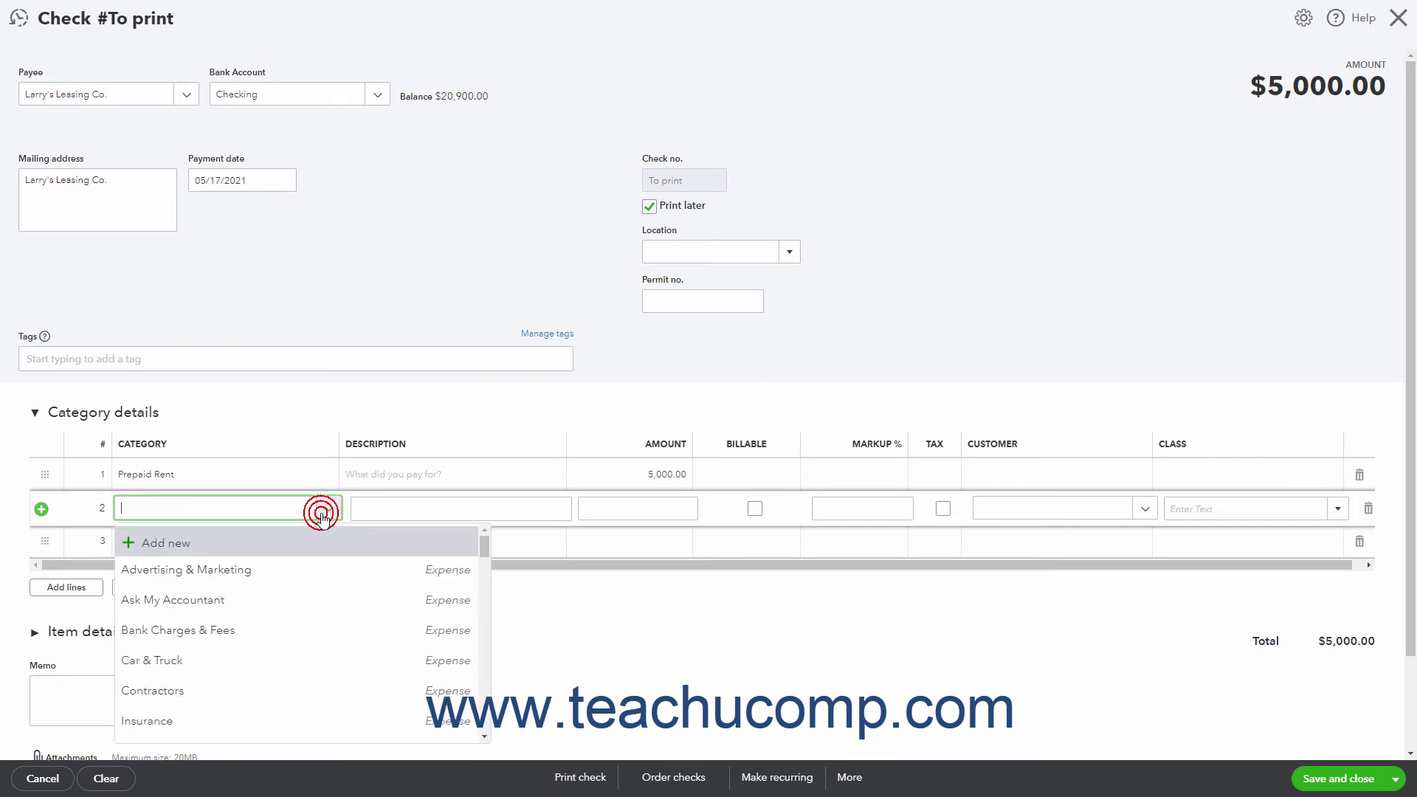
scroll(338, 673, "down", 5)
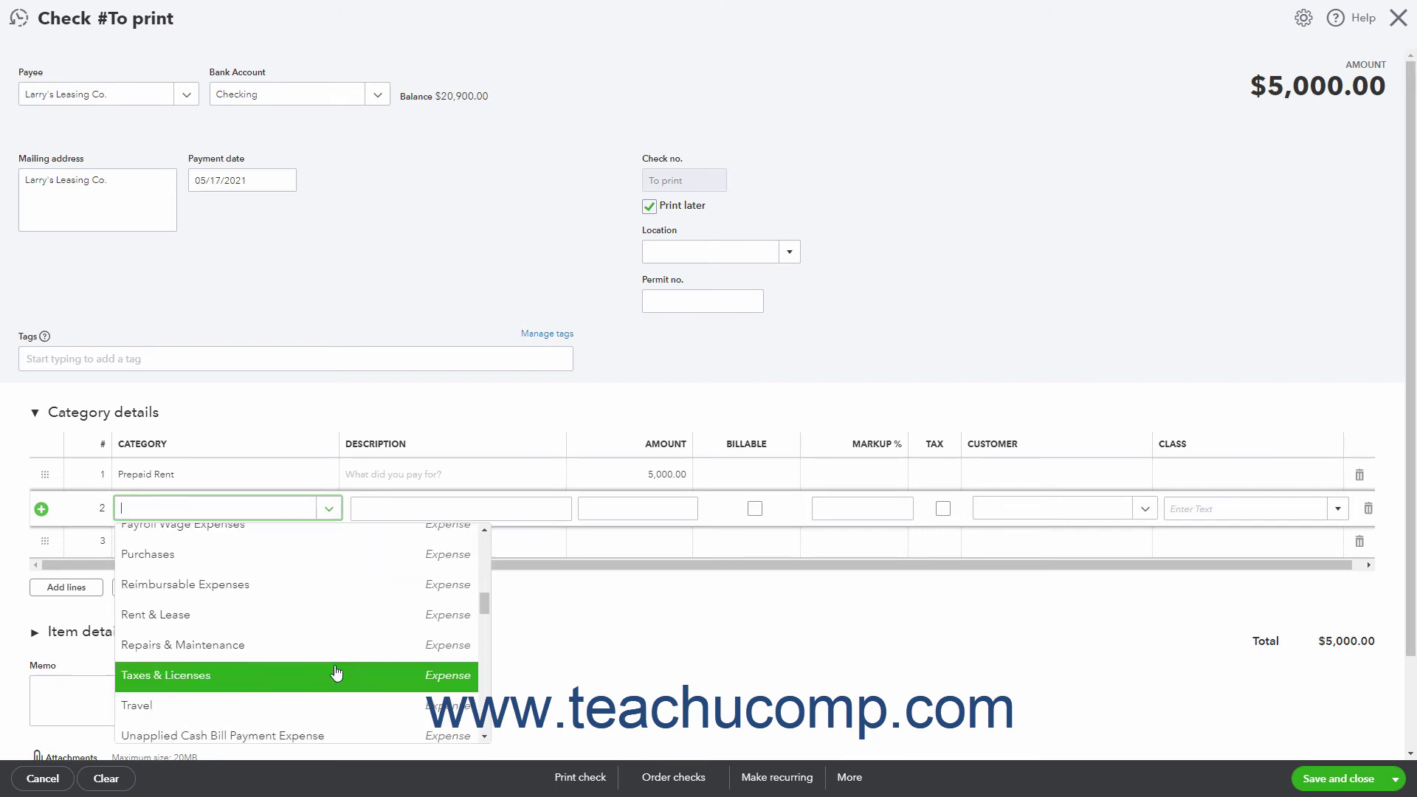
left_click(288, 628)
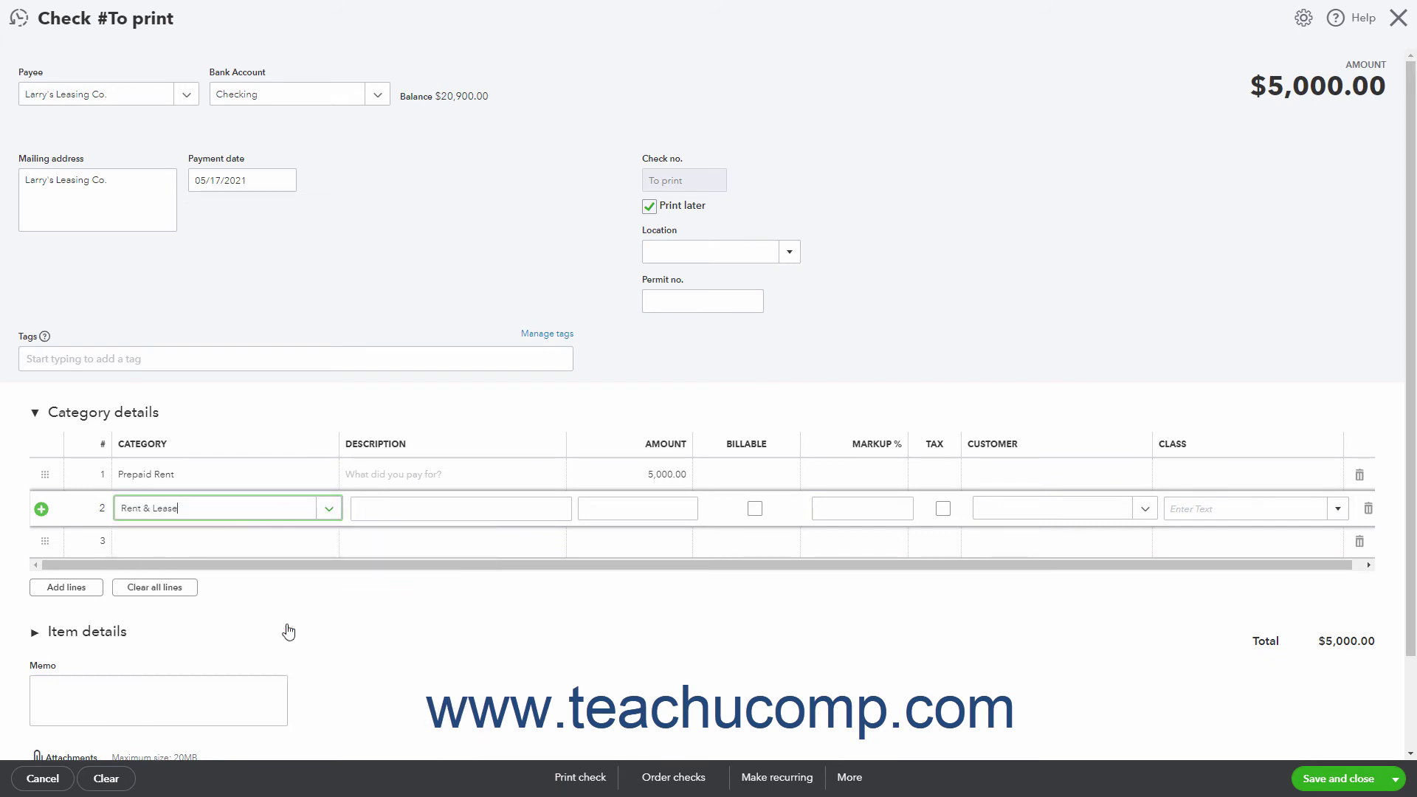
left_click(607, 505)
type("1000.00")
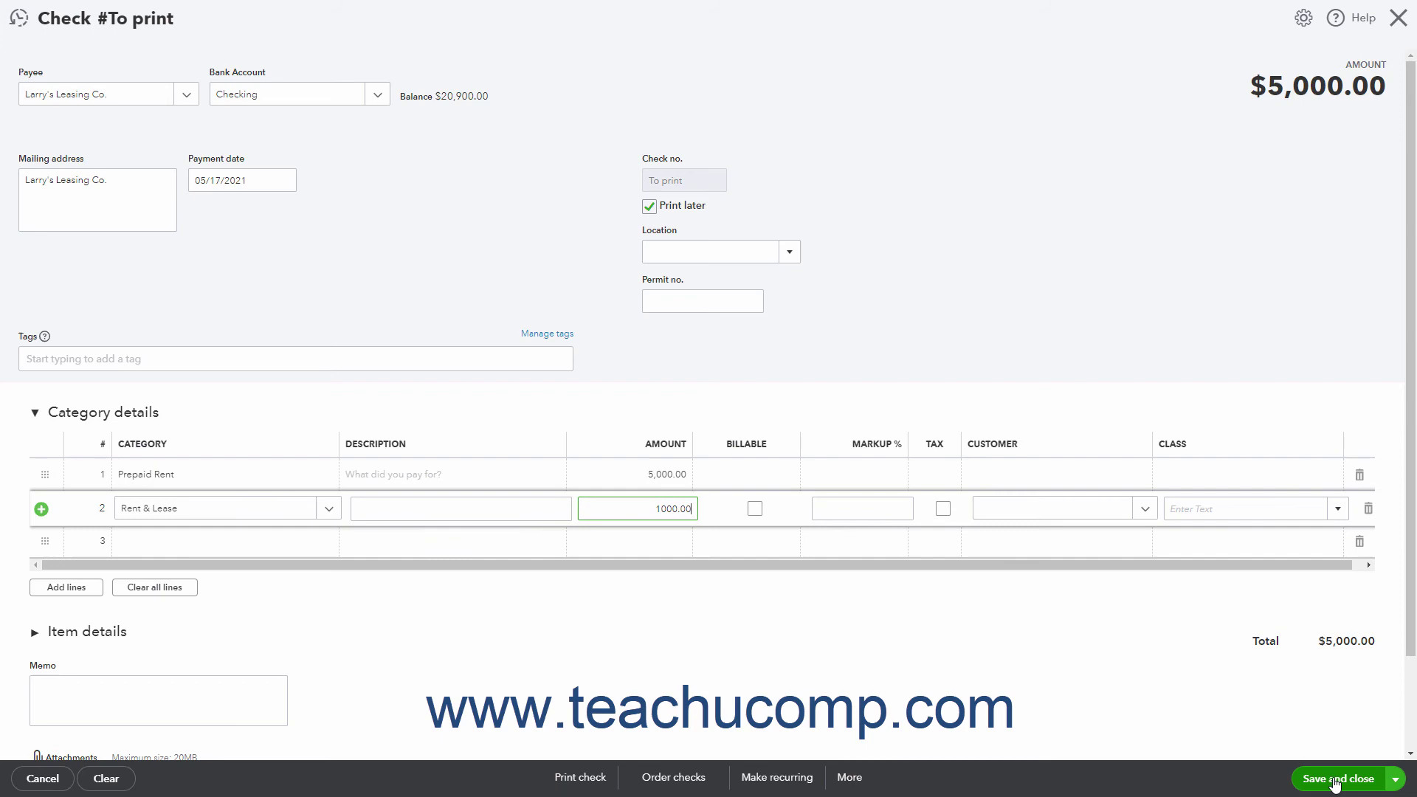
left_click(1335, 781)
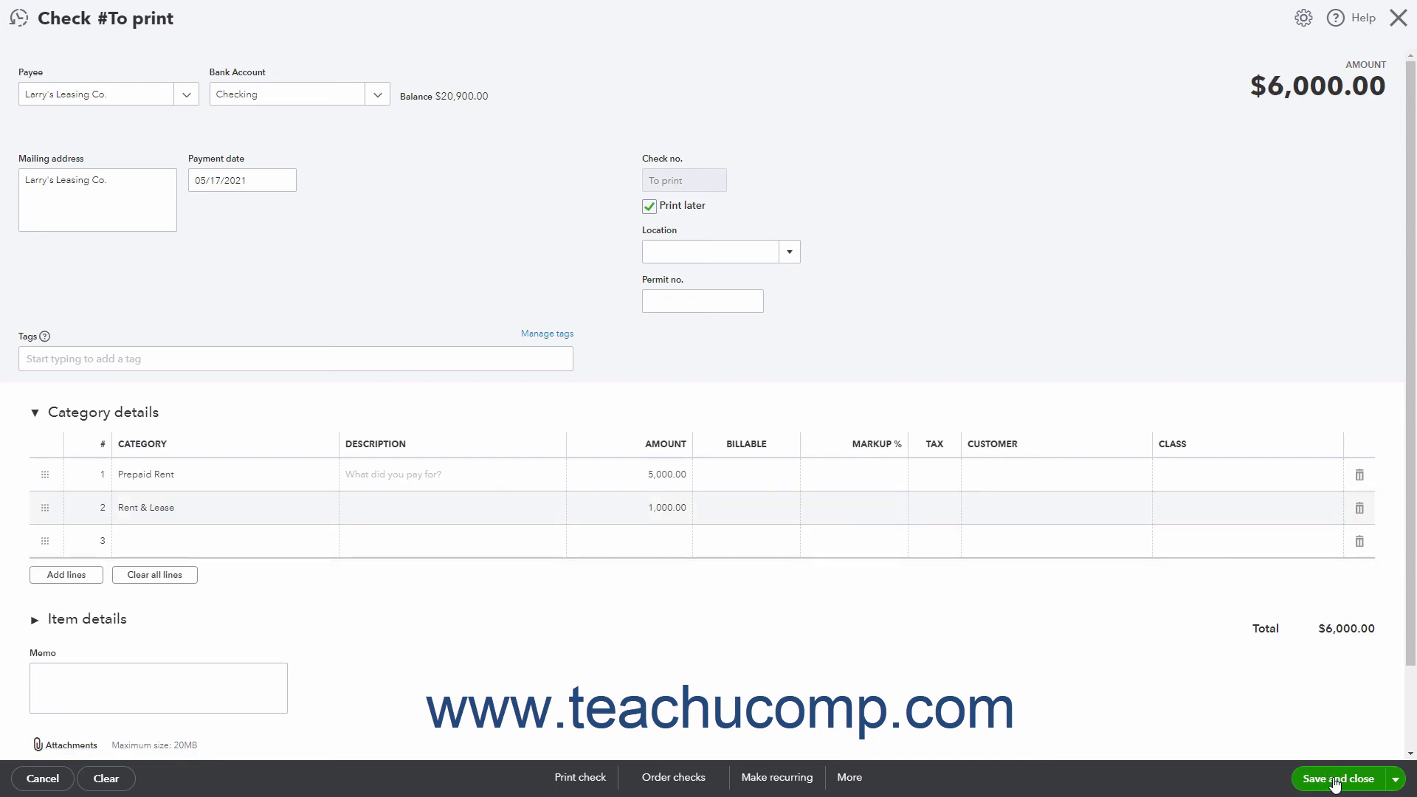